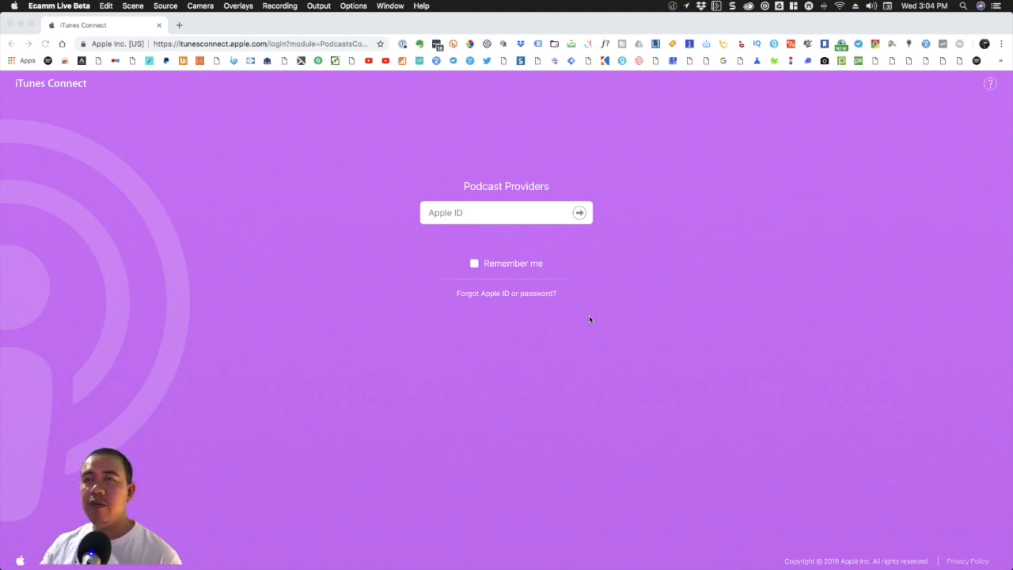
# Step: Sign into iTunes Connect with the provider's Apple ID, then choose Contact Us from the help menu
pyautogui.click(152, 305)
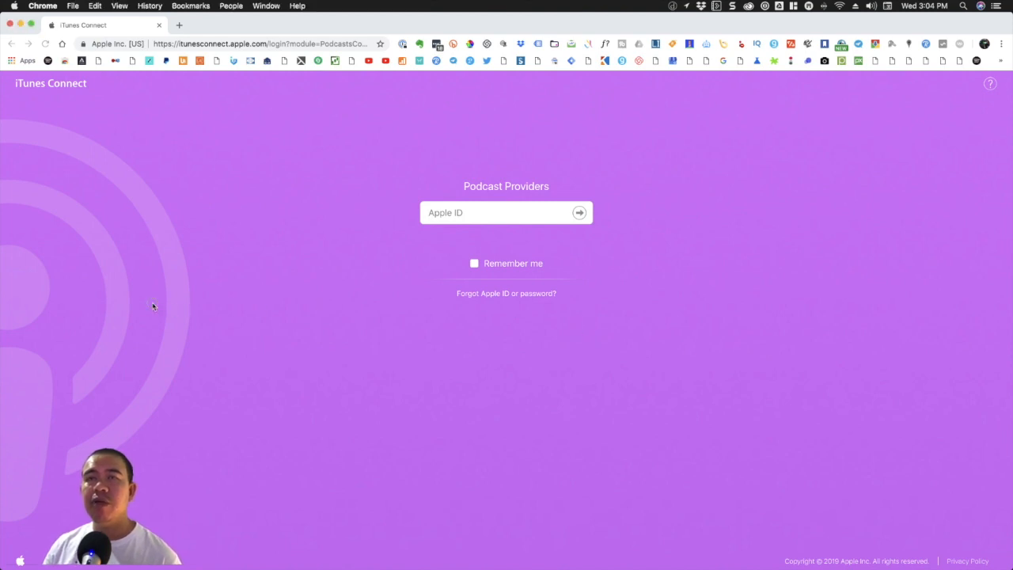
pyautogui.click(463, 215)
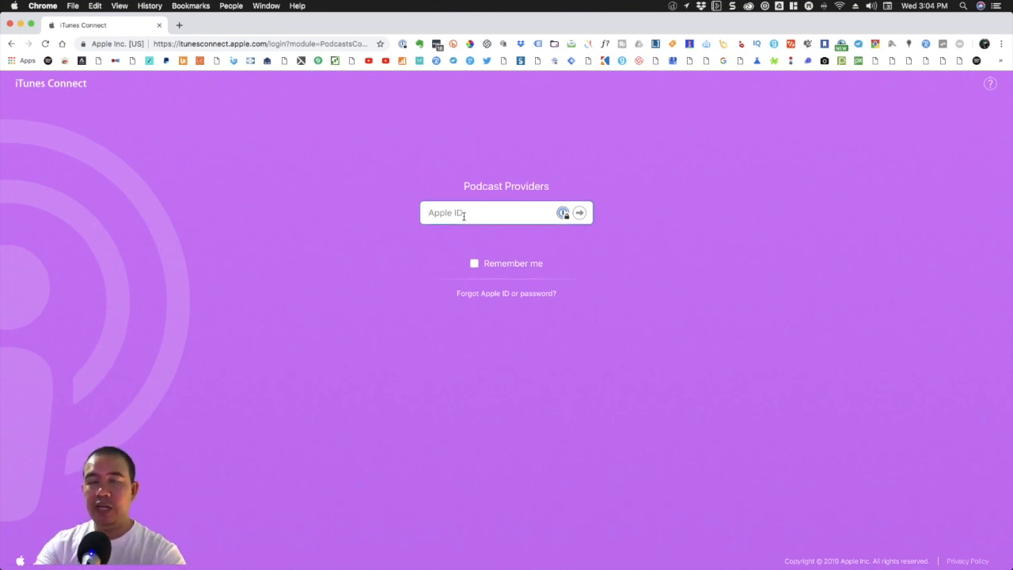
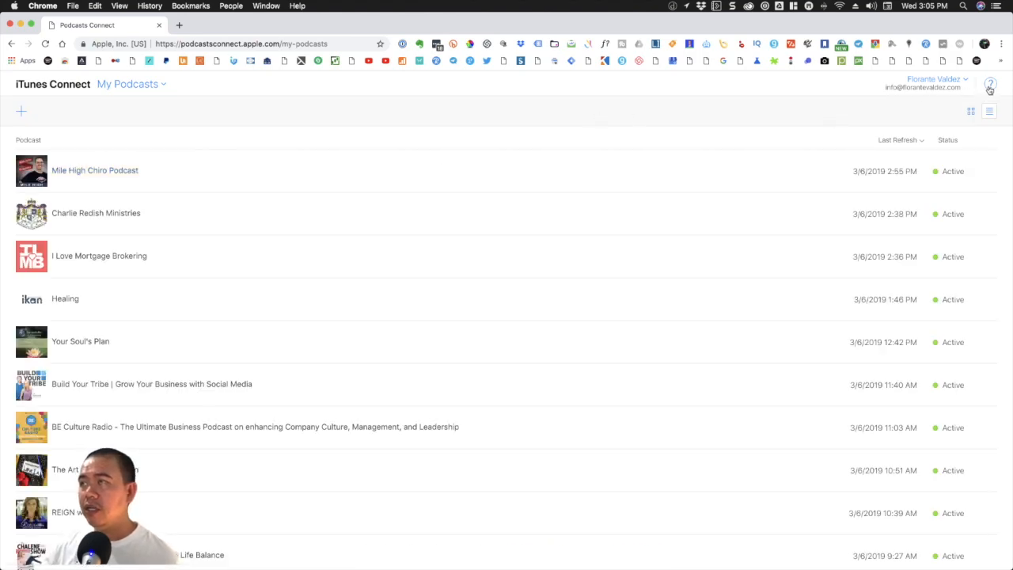
pyautogui.click(989, 88)
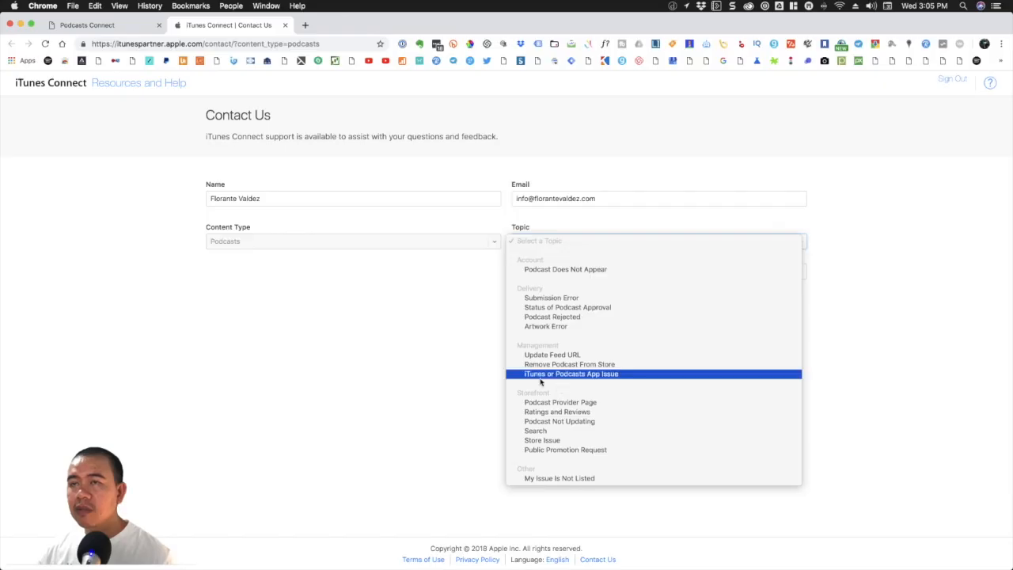
pyautogui.click(470, 317)
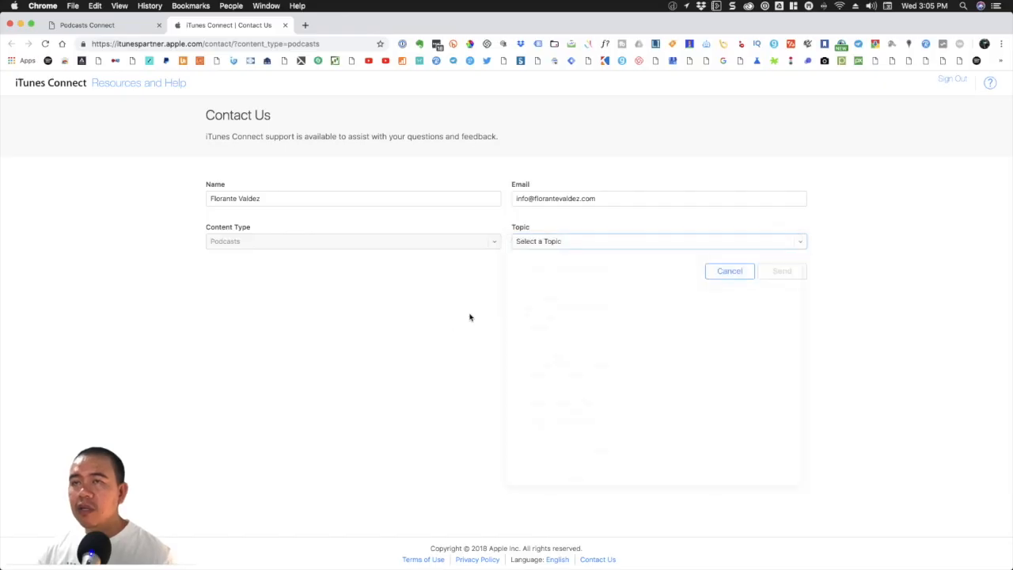
# Step: Choose My Issue Is Not Listed as the support topic, then go to the Message and Feed URL(s) fields
pyautogui.click(537, 245)
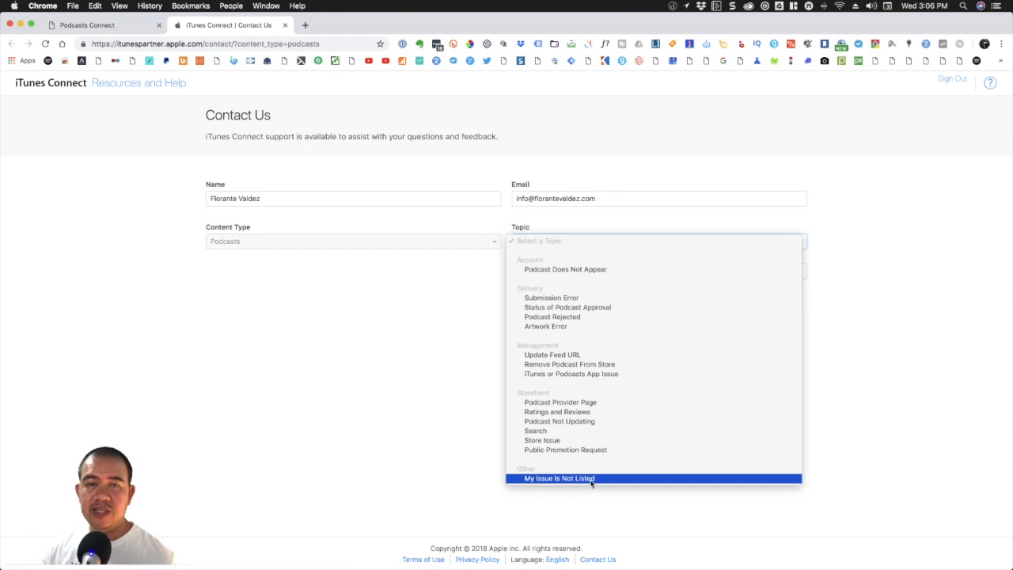
pyautogui.click(591, 479)
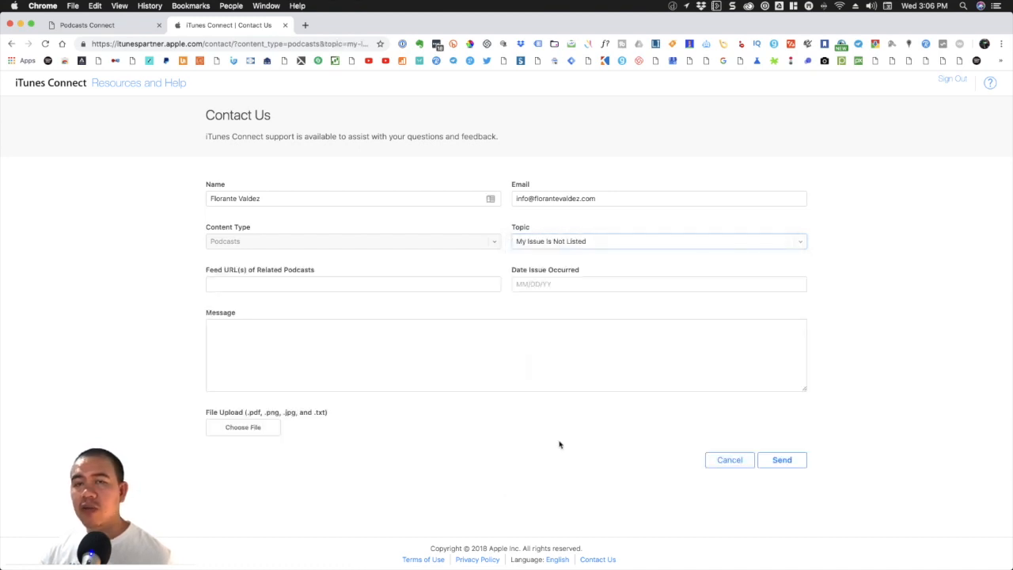
pyautogui.click(375, 356)
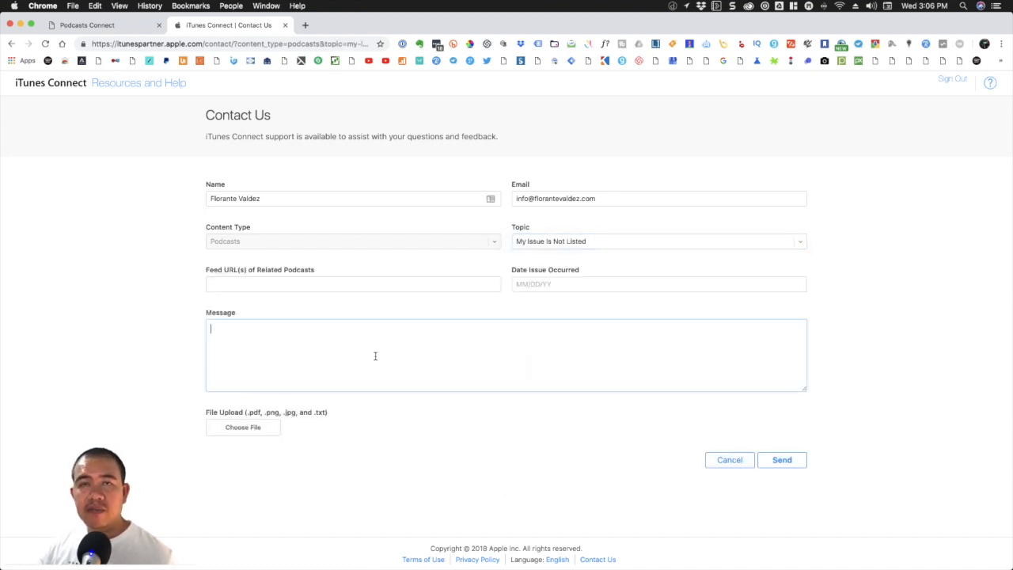
pyautogui.click(264, 285)
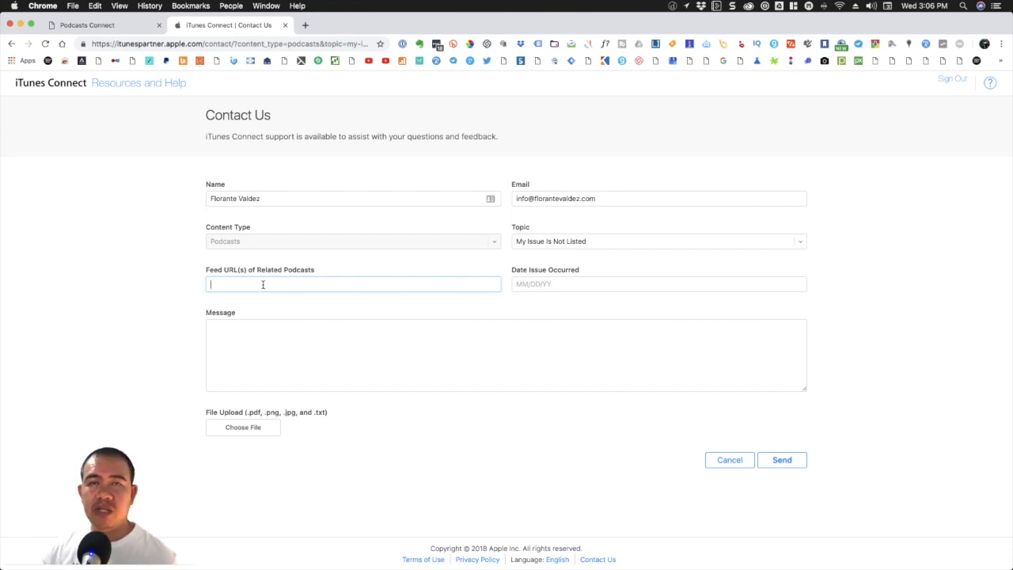
# Step: Return to the Message box to write the podcast transfer request
pyautogui.click(273, 341)
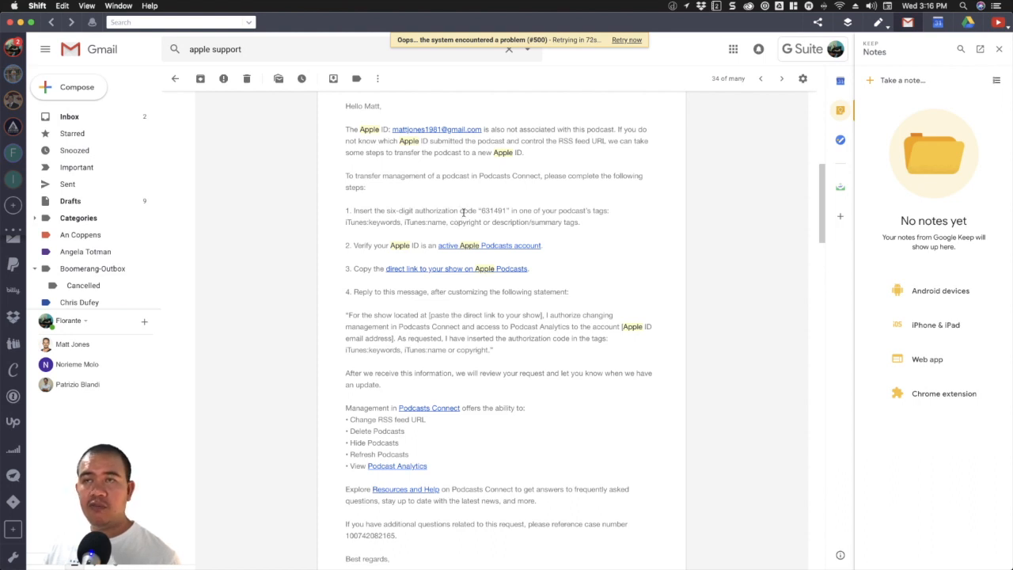
pyautogui.doubleClick(492, 211)
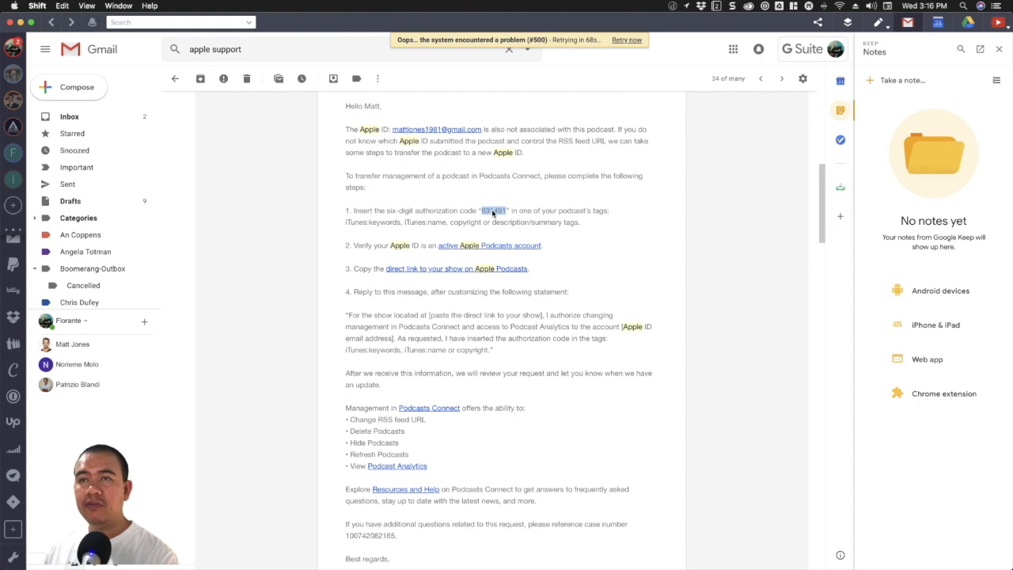
pyautogui.press('super+Tab')
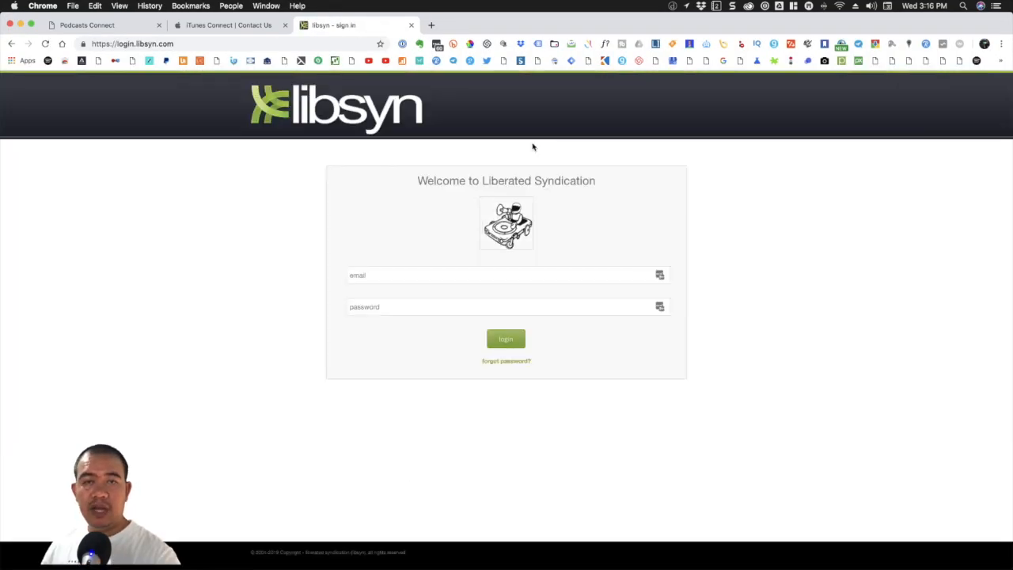
# Step: Sign into Libsyn and open the Libsyn Classic Feed destination's settings for editing
pyautogui.press('super+backslash')
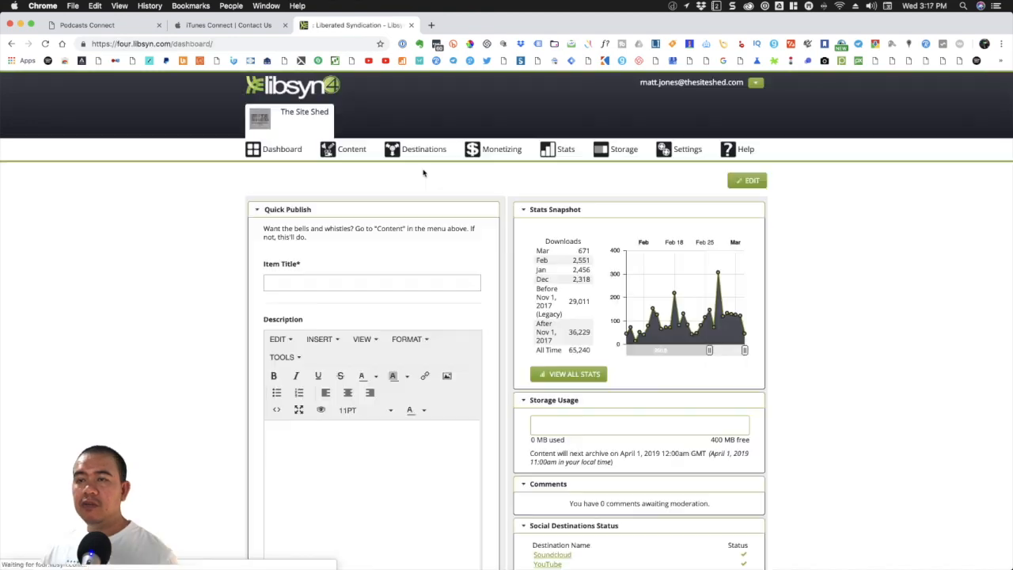
pyautogui.moveTo(420, 155)
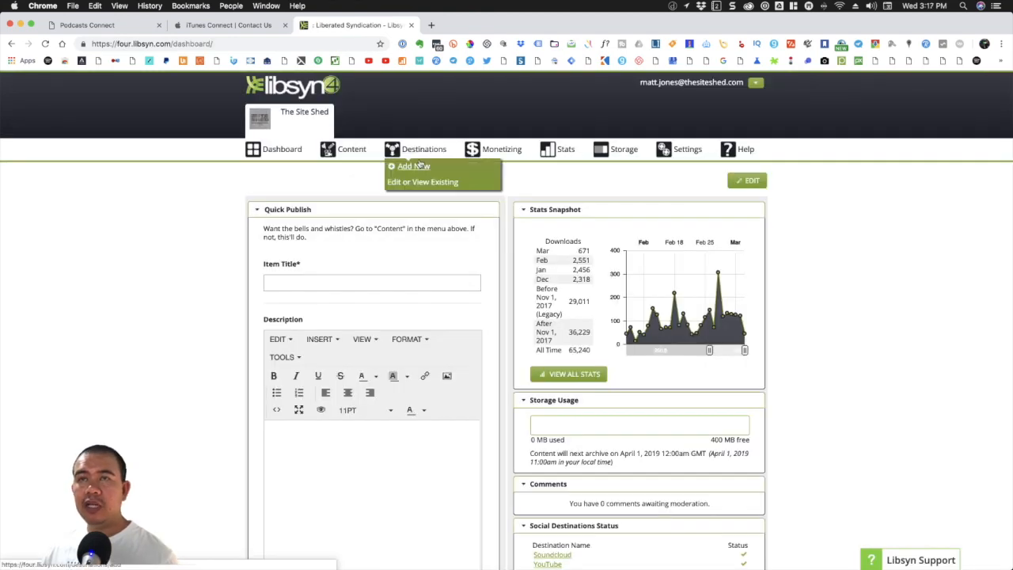
pyautogui.click(416, 183)
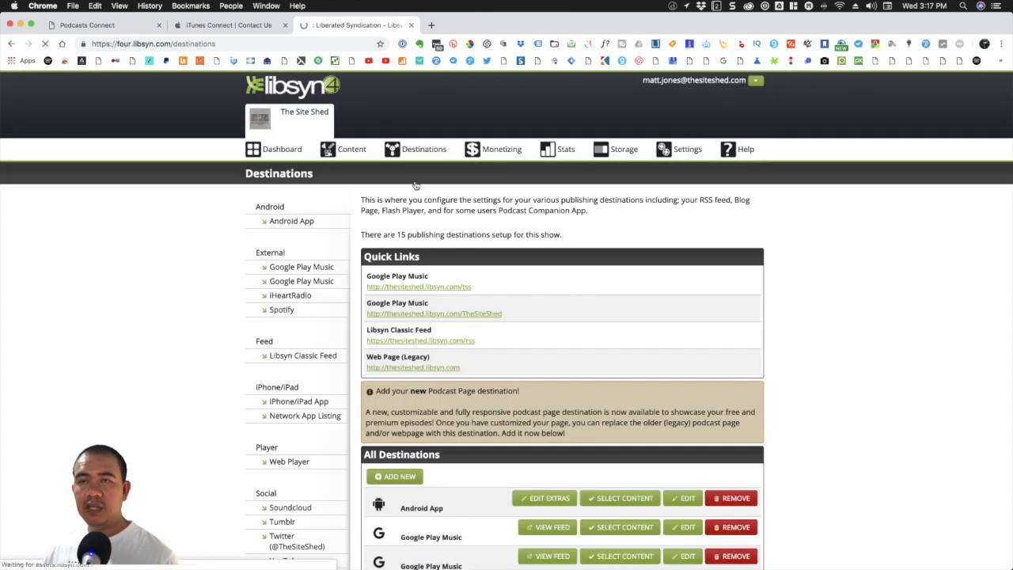
pyautogui.scroll(-5, 788, 307)
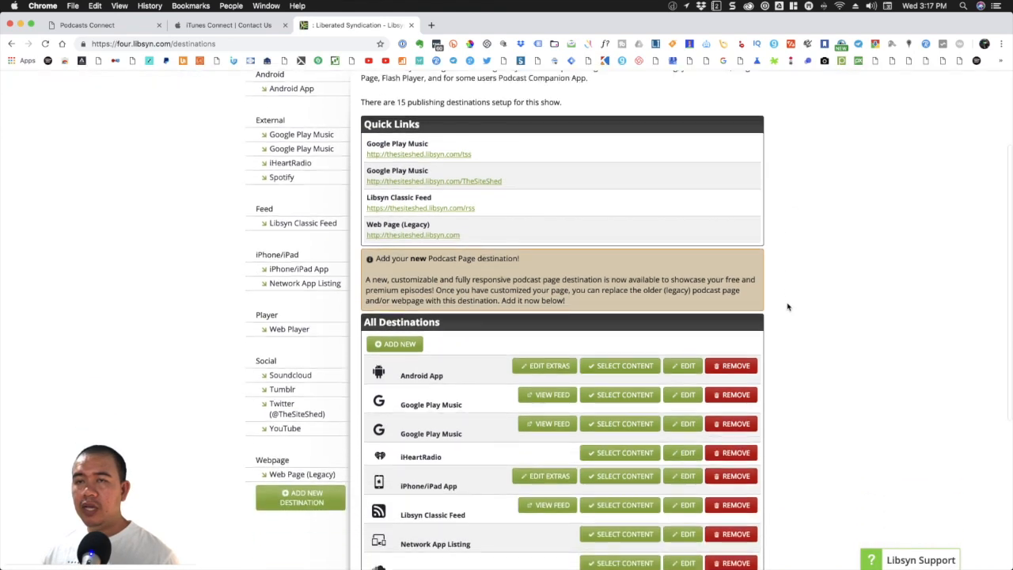
pyautogui.scroll(-1, 787, 306)
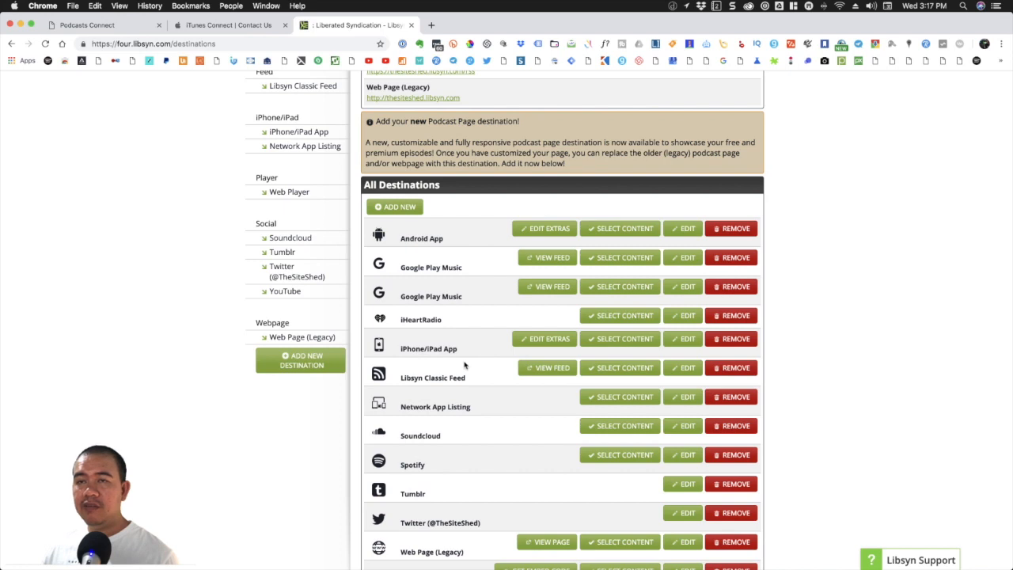
pyautogui.click(685, 370)
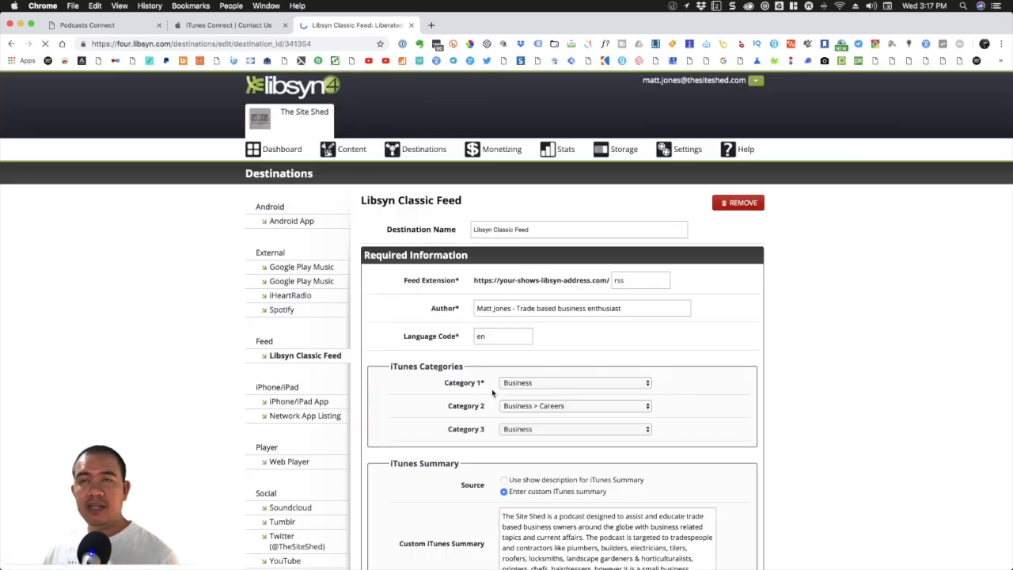
# Step: Paste the authorization code at the end of the Custom iTunes Summary and save the feed
pyautogui.scroll(-3, 811, 387)
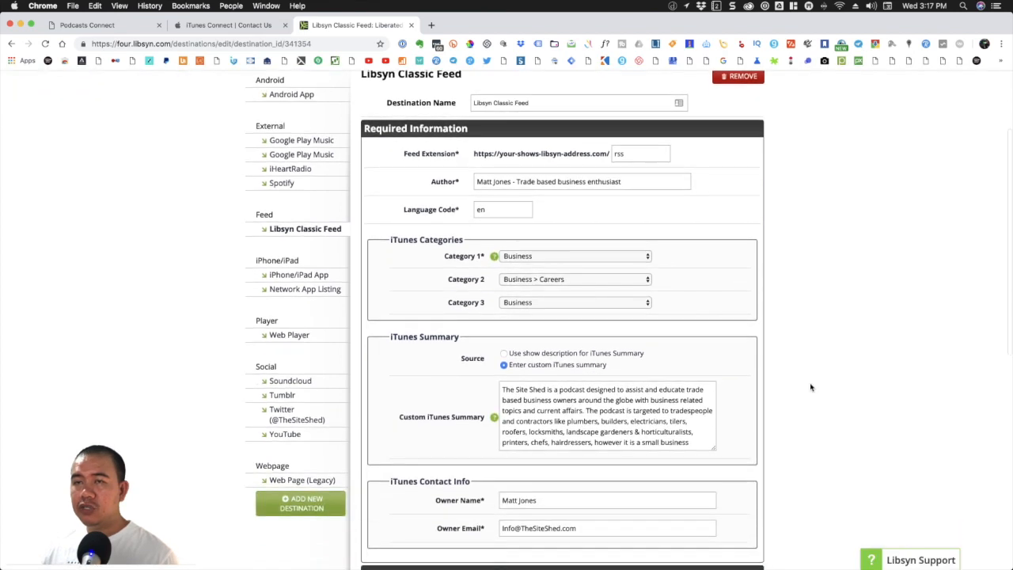
pyautogui.scroll(-1, 811, 387)
pyautogui.scroll(-2, 810, 387)
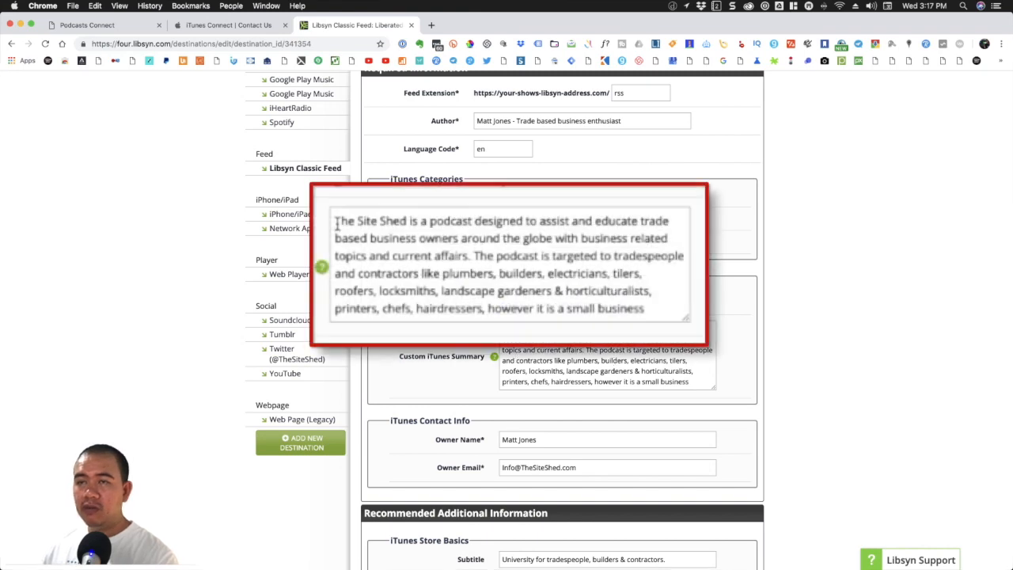
pyautogui.click(504, 333)
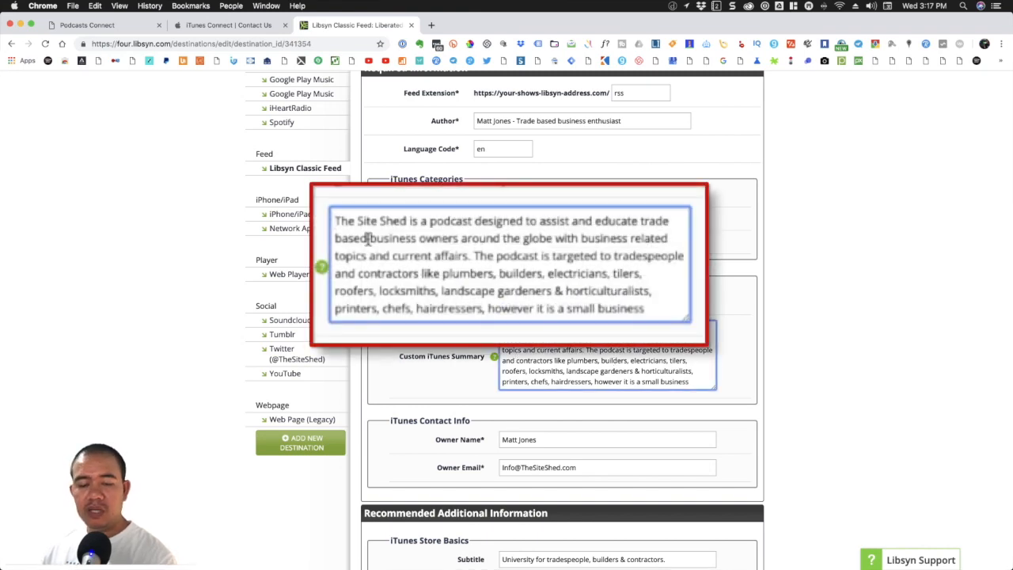
pyautogui.scroll(-10, 530, 352)
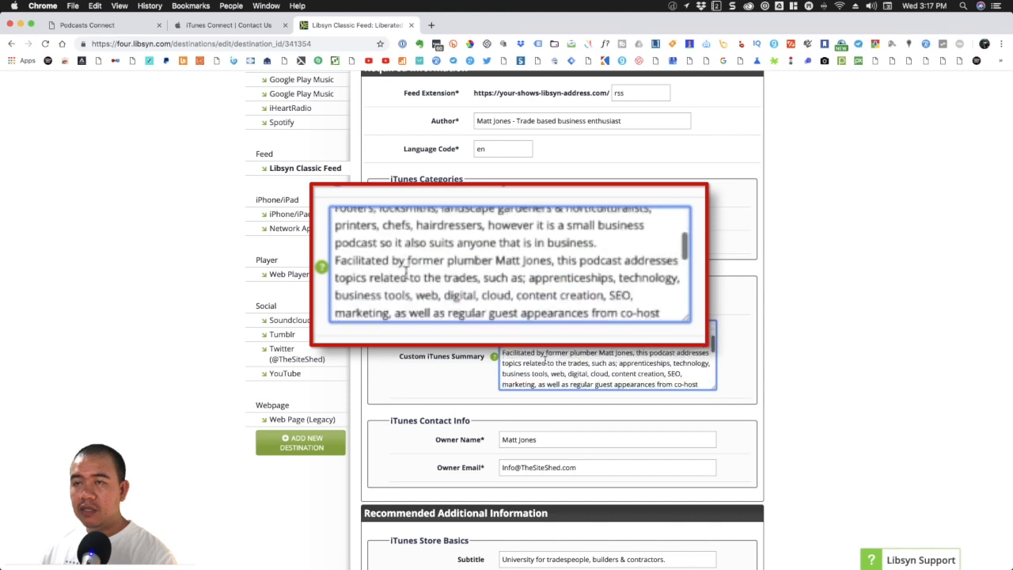
pyautogui.scroll(-4, 544, 359)
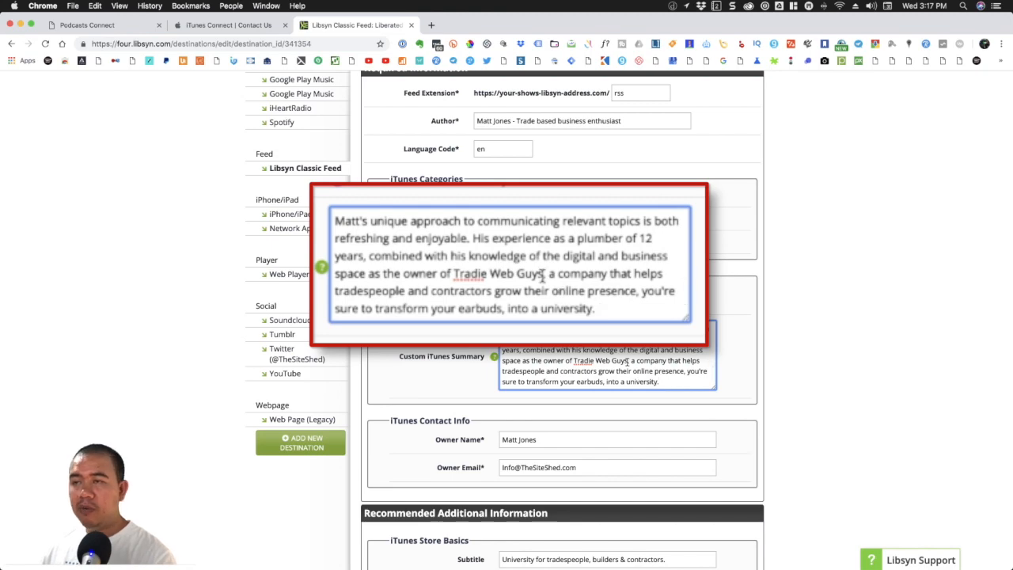
pyautogui.click(806, 362)
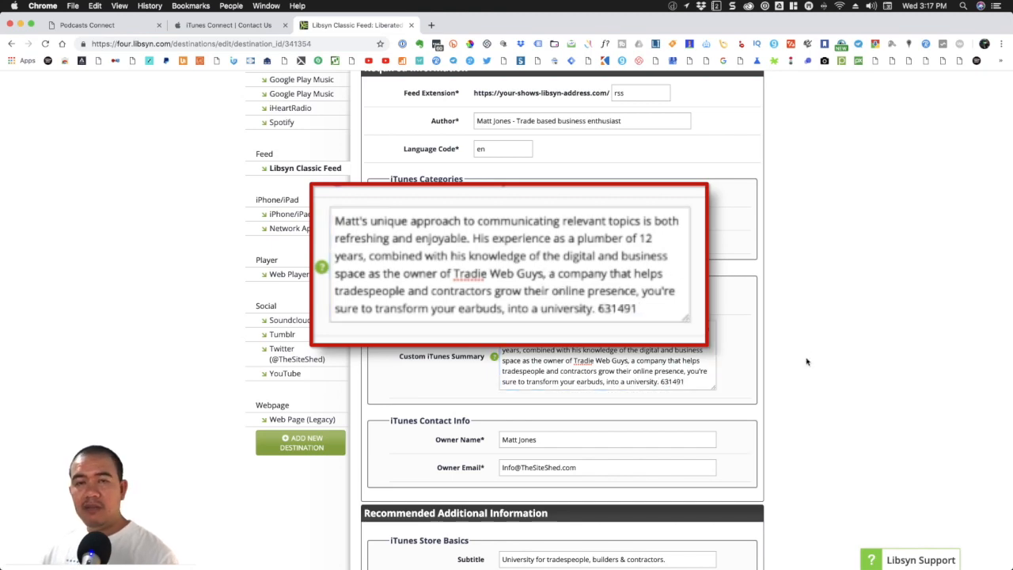
pyautogui.scroll(-10, 806, 362)
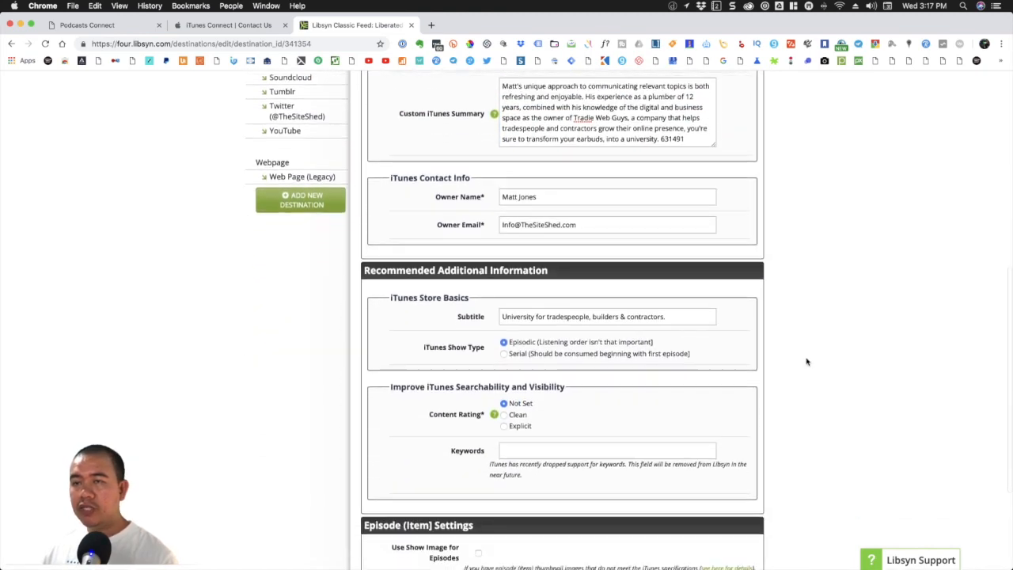
pyautogui.scroll(-1, 806, 362)
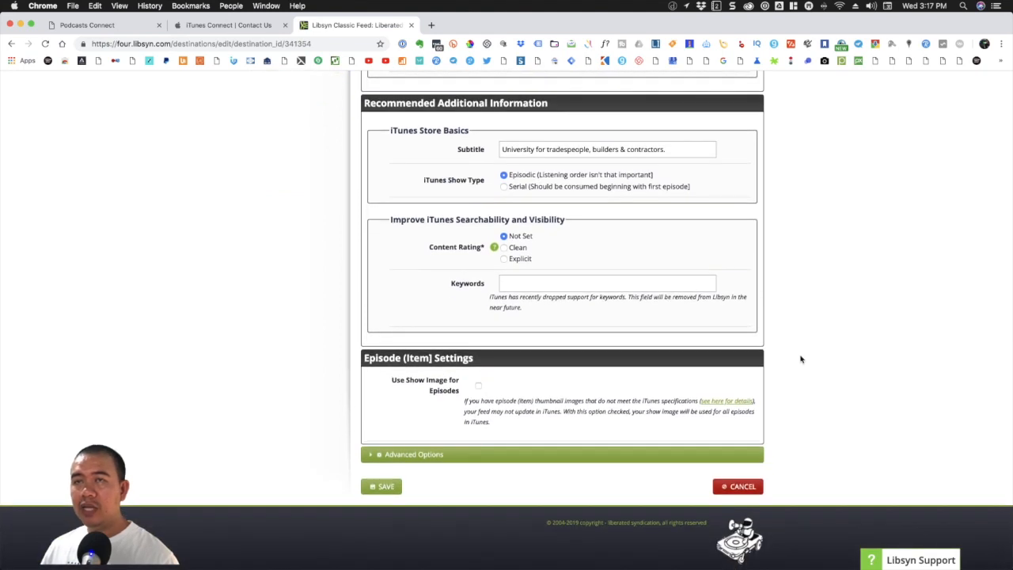
pyautogui.click(380, 487)
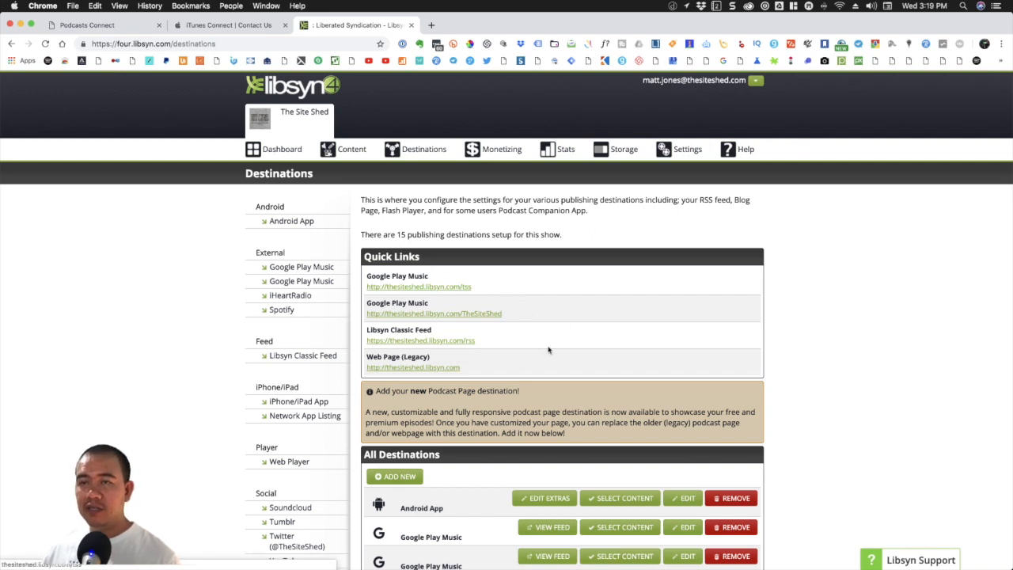
# Step: Open the Classic Feed RSS in a new tab and find the code before the closing itunes:summary tag
pyautogui.rightClick(458, 342)
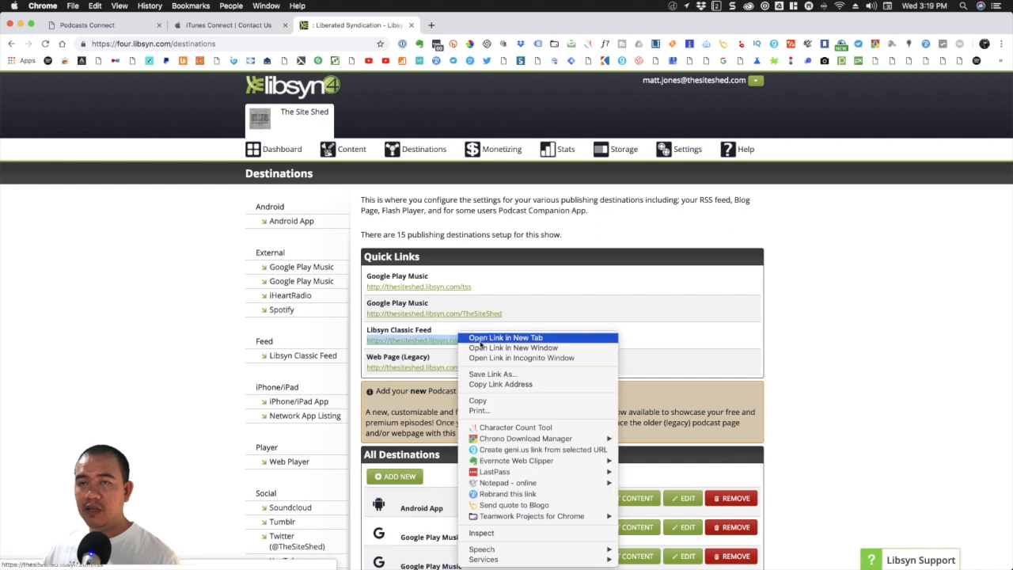
pyautogui.click(481, 338)
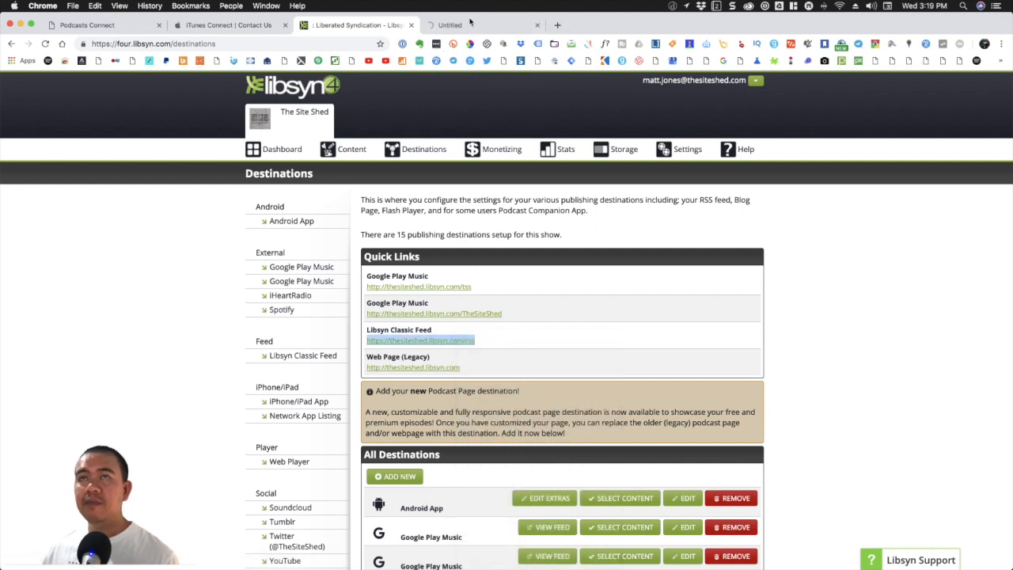
pyautogui.click(470, 27)
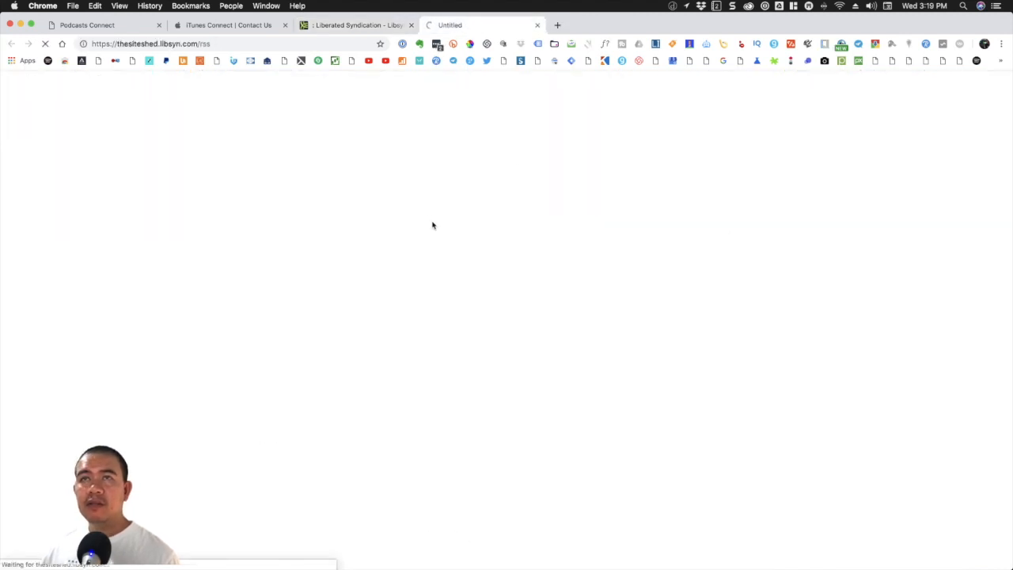
pyautogui.press('super+f')
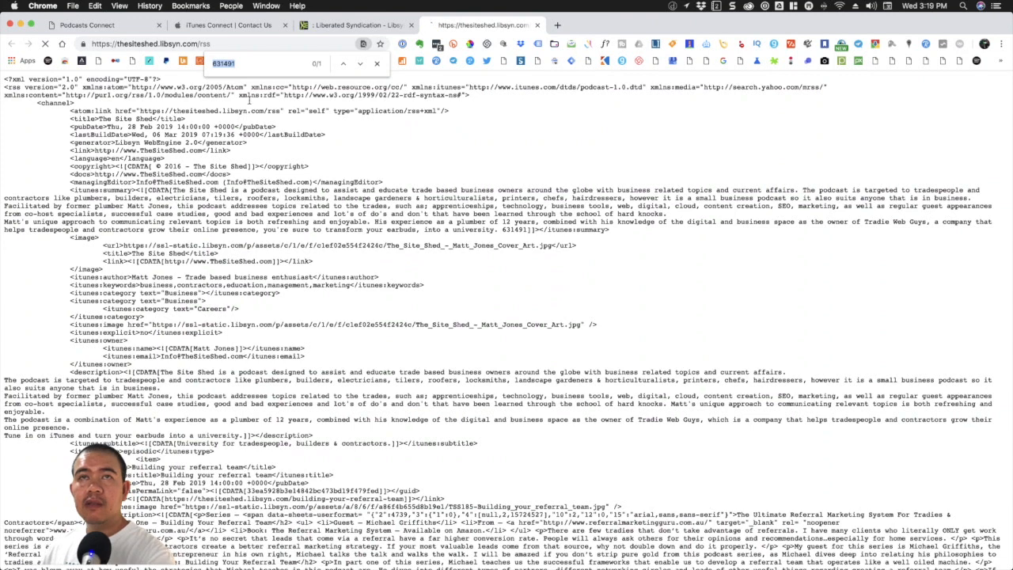
pyautogui.click(256, 64)
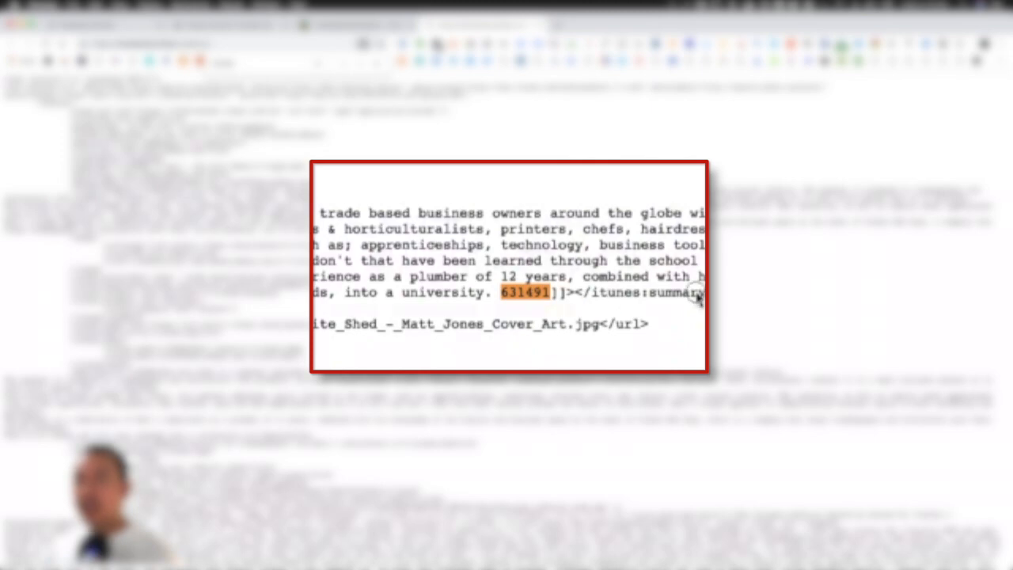
pyautogui.moveTo(701, 294); pyautogui.dragTo(503, 229)
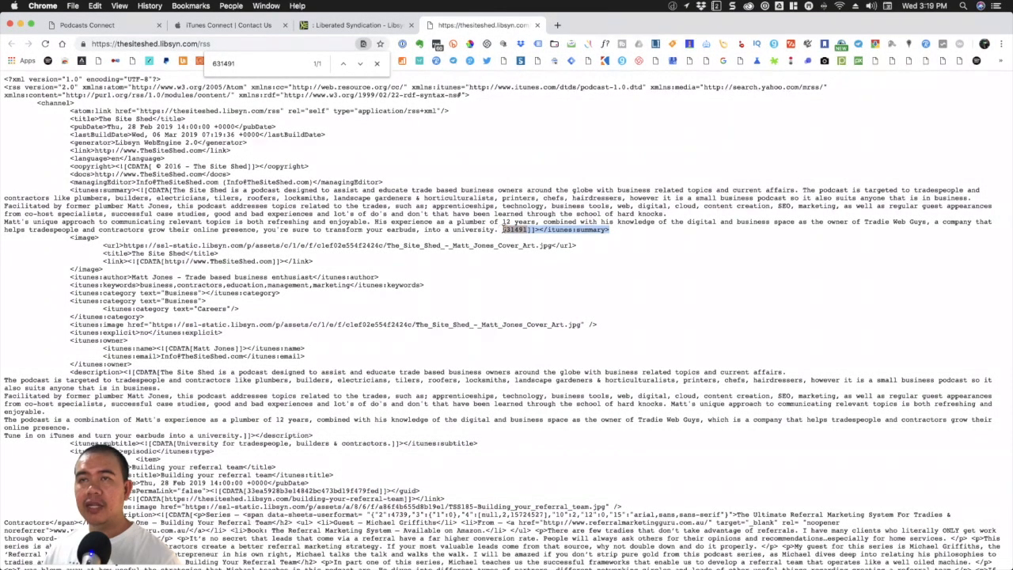
pyautogui.click(497, 210)
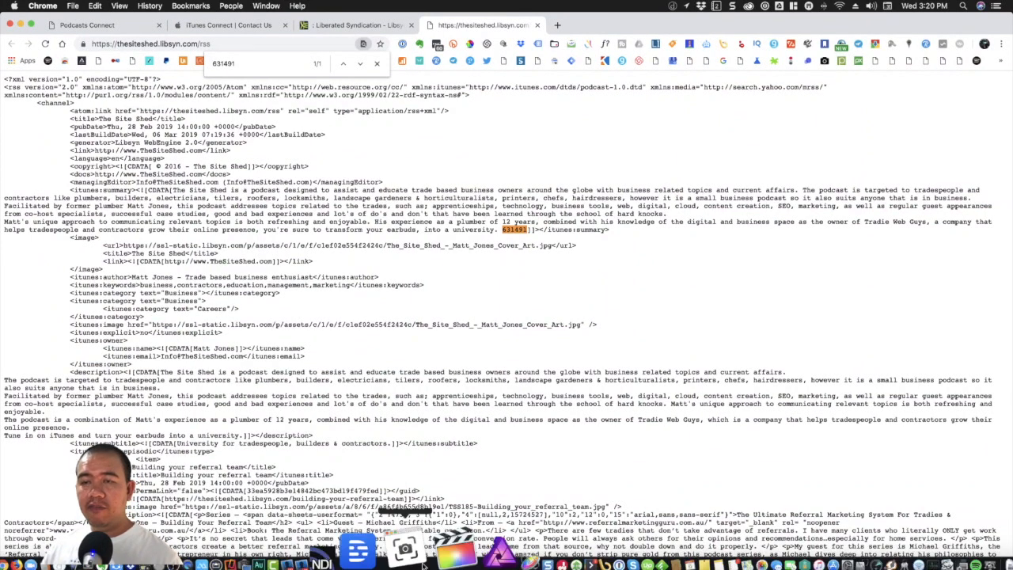
pyautogui.click(514, 554)
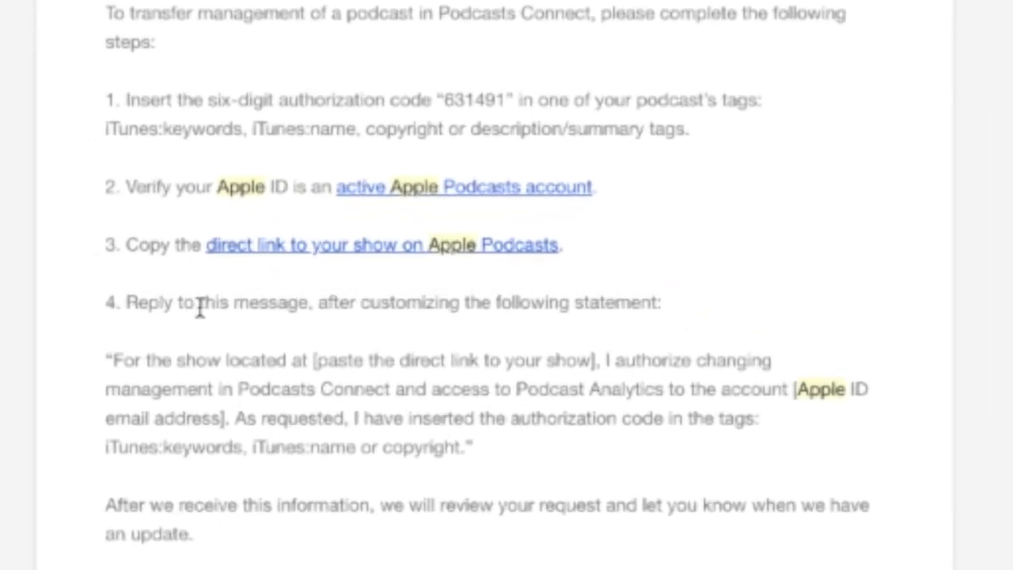
pyautogui.click(478, 450)
pyautogui.moveTo(478, 451); pyautogui.dragTo(111, 362)
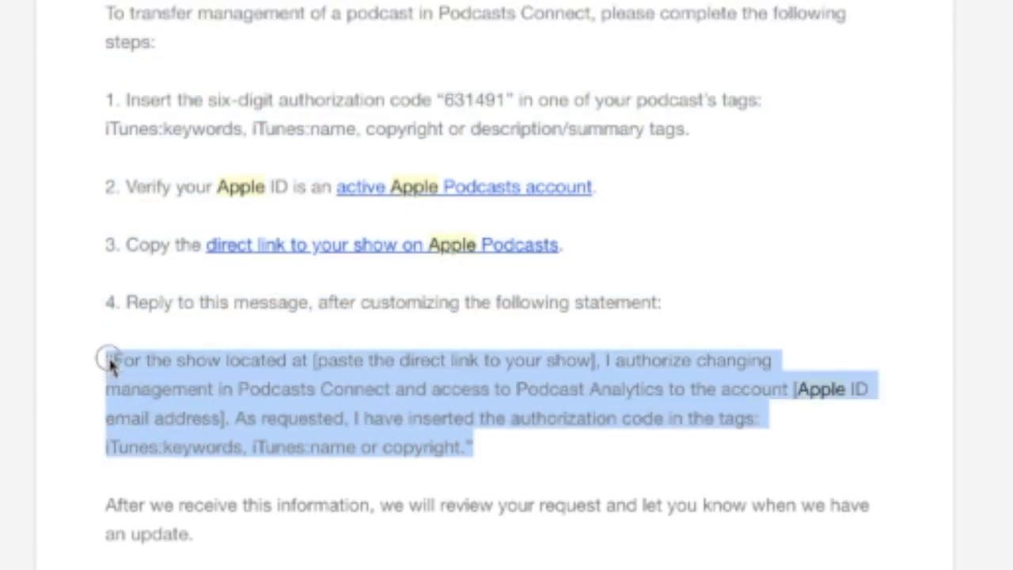
pyautogui.click(366, 425)
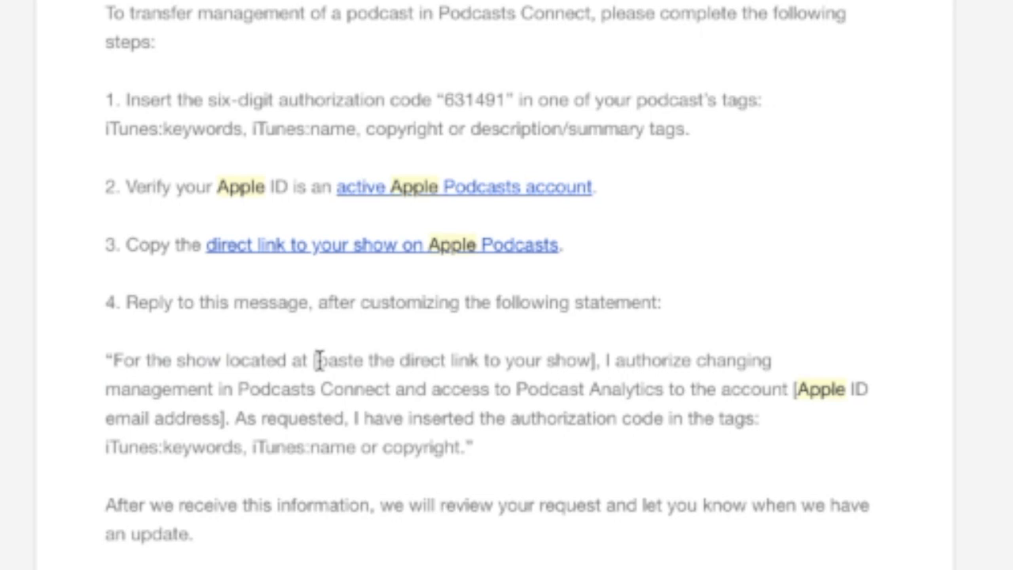
pyautogui.moveTo(315, 361); pyautogui.dragTo(548, 380)
pyautogui.click(551, 382)
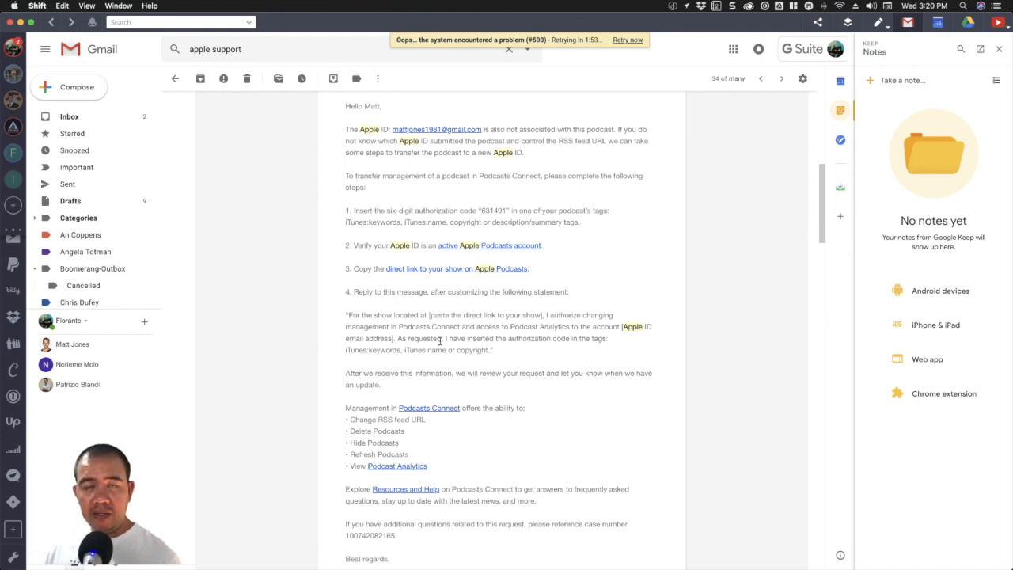
# Step: Scroll the email thread to Apple's later reply confirming the podcast ownership transfer
pyautogui.scroll(2, 440, 342)
pyautogui.scroll(-10, 440, 341)
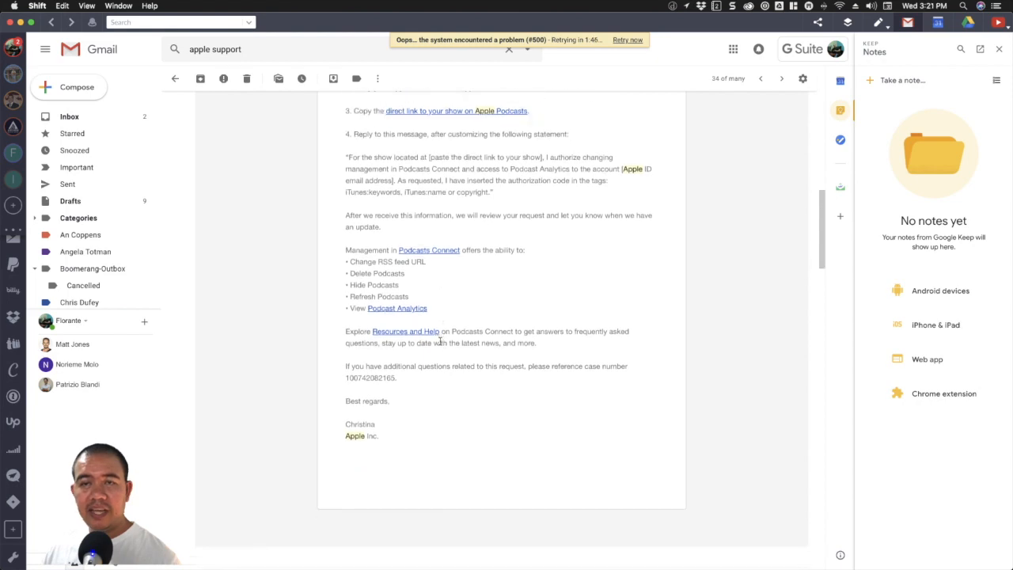
pyautogui.scroll(5, 440, 341)
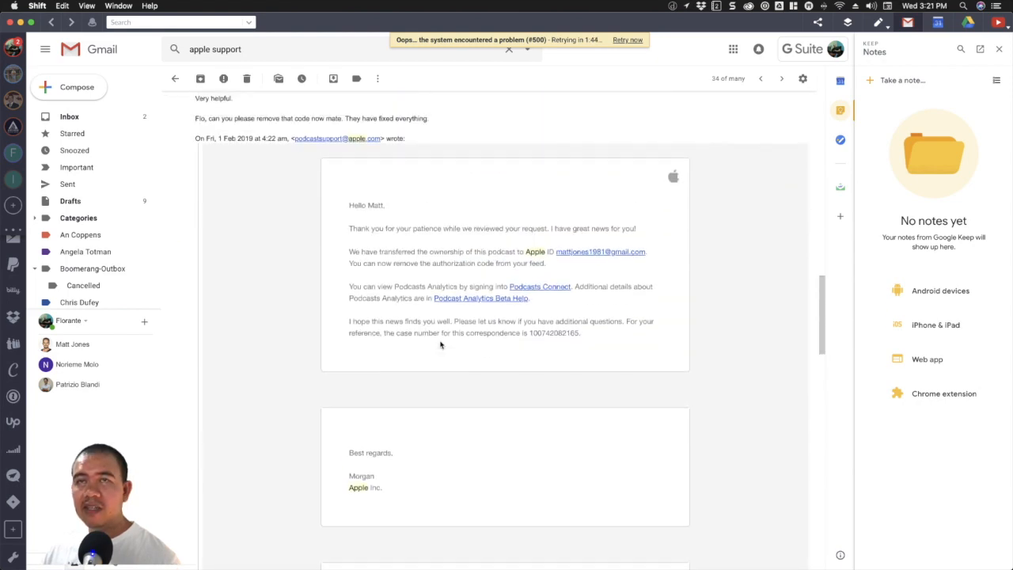
pyautogui.scroll(-1, 440, 344)
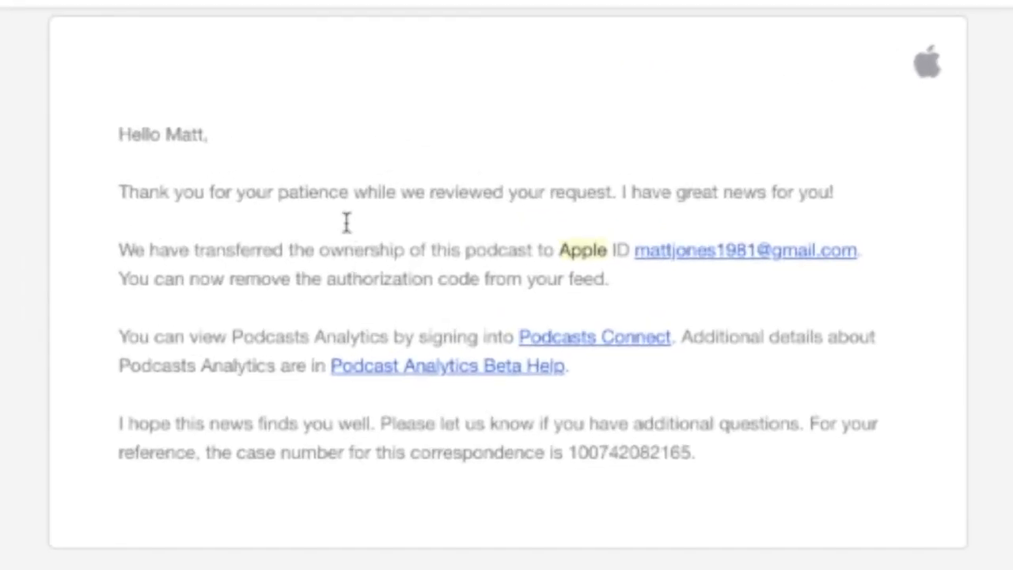
pyautogui.scroll(1, 403, 189)
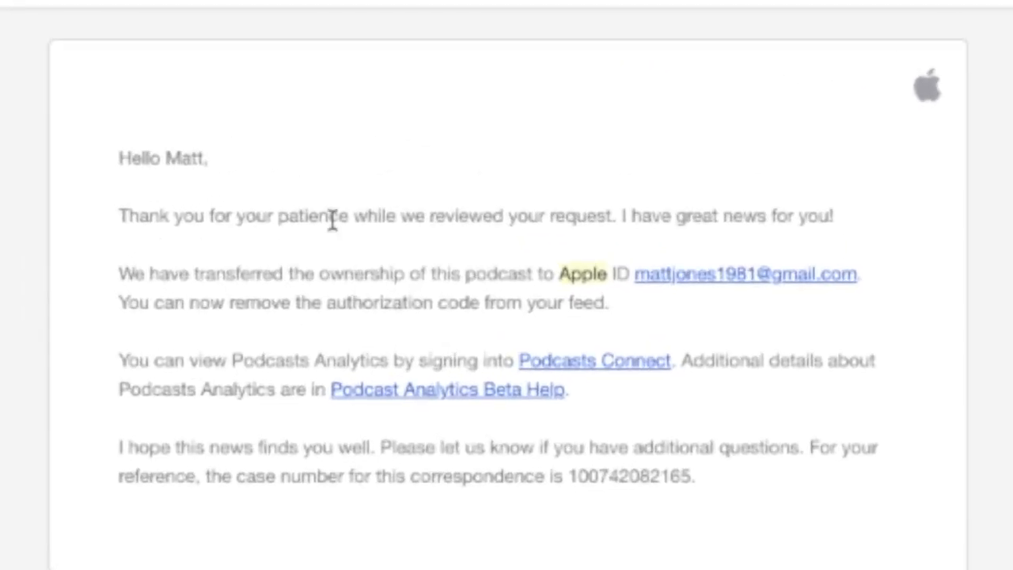